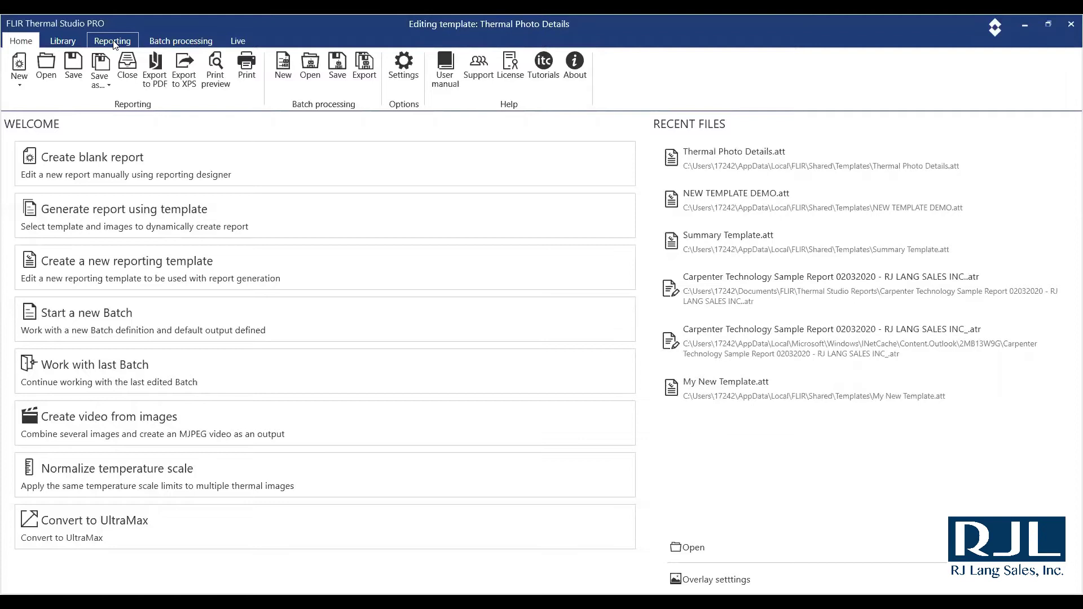
Step: Return to the welcome page to list the report templates, with Thermal Photo Details previewed
left_click(115, 45)
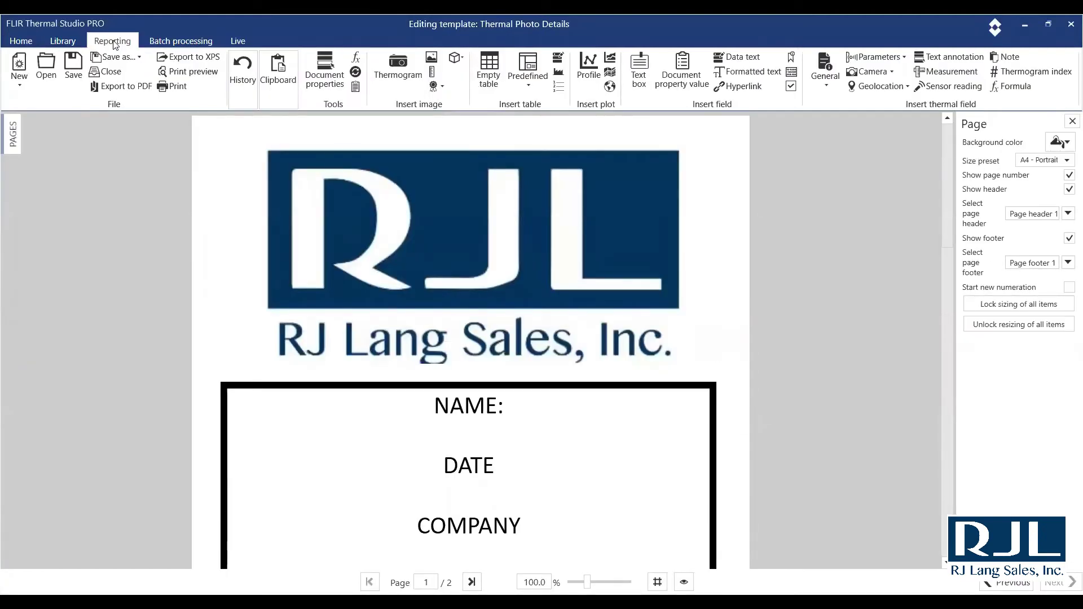
left_click(21, 40)
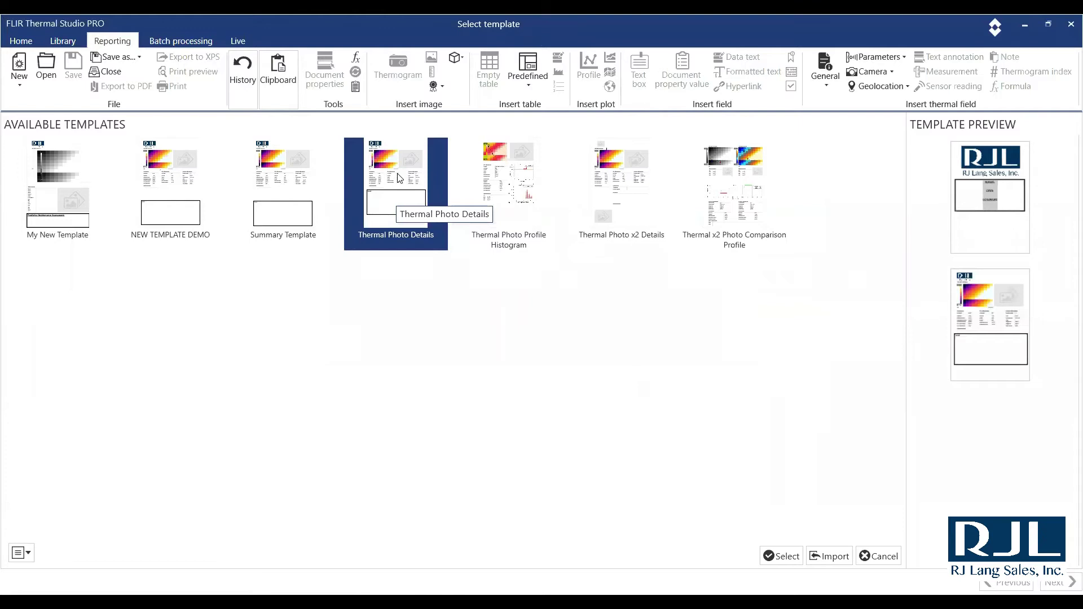
Step: Edit the Thermal Photo Details template, showing page 2's parameter, file and camera tables
right_click(399, 178)
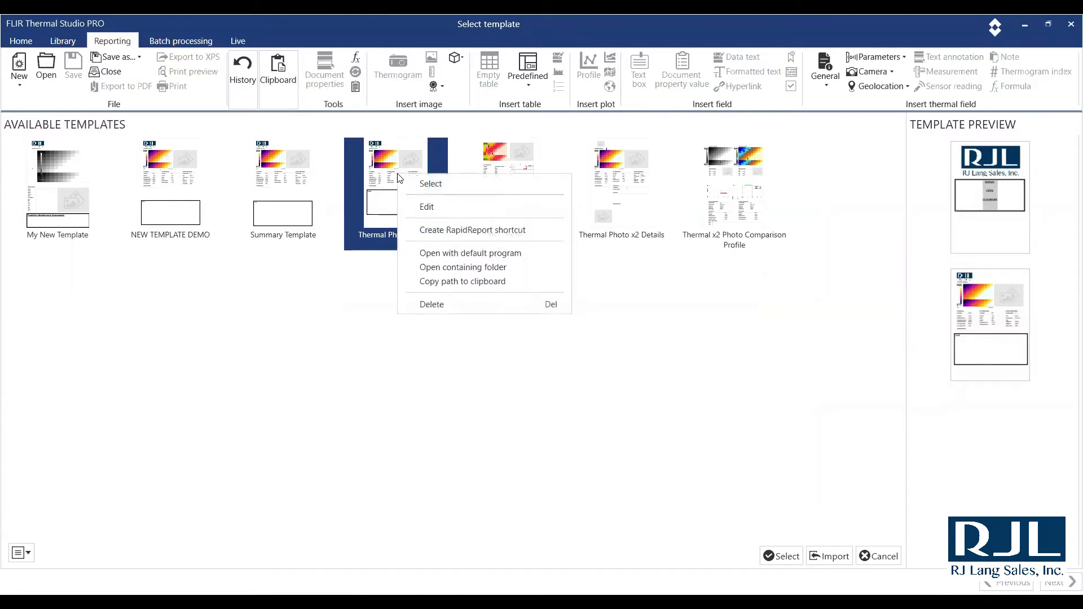
left_click(442, 215)
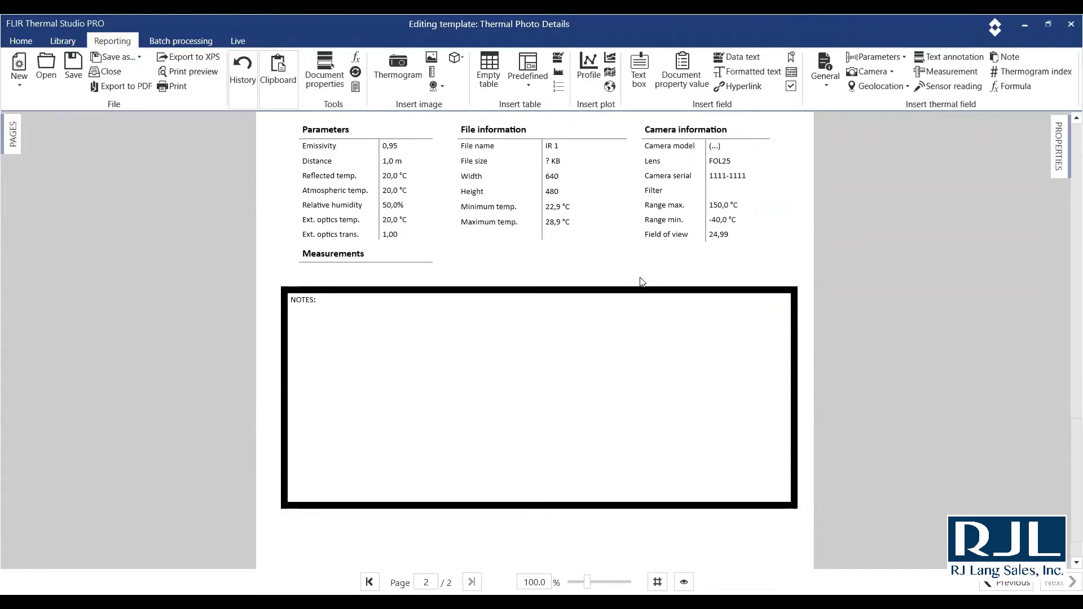
key("ctrl+z")
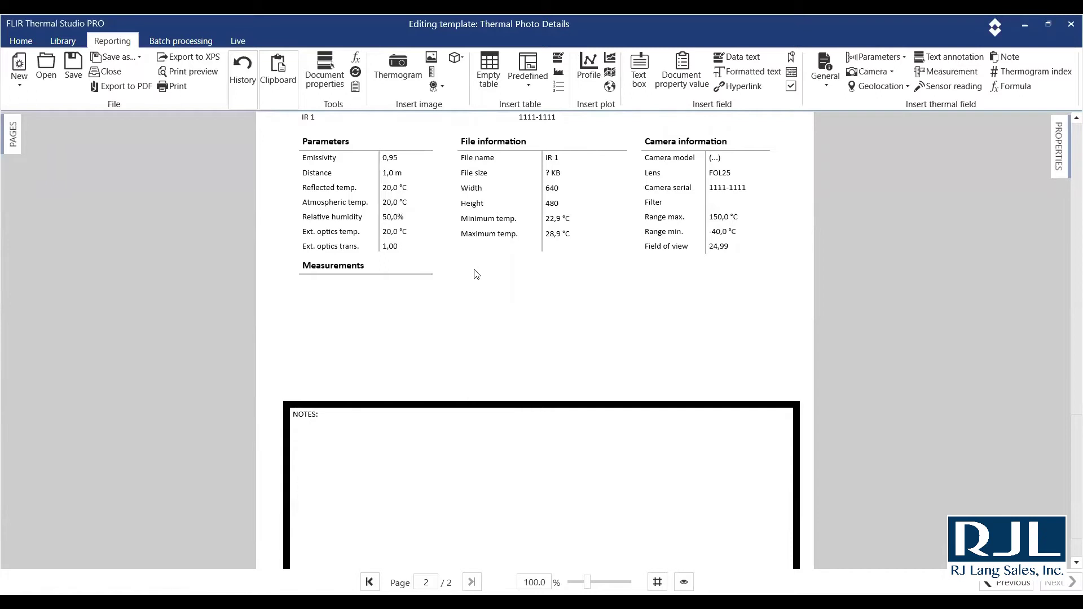
left_click(356, 87)
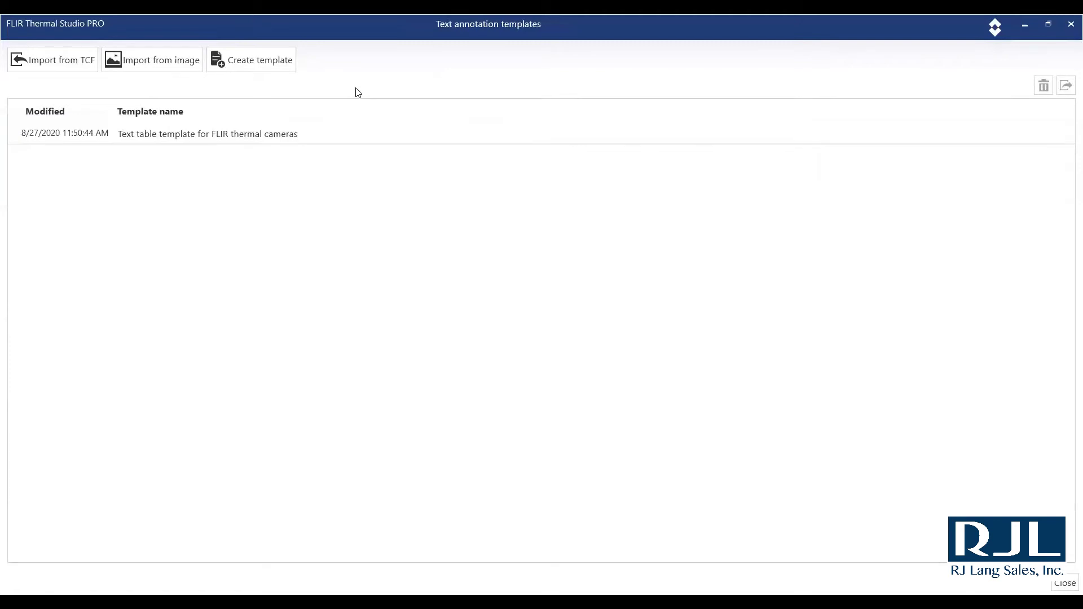
left_click(42, 66)
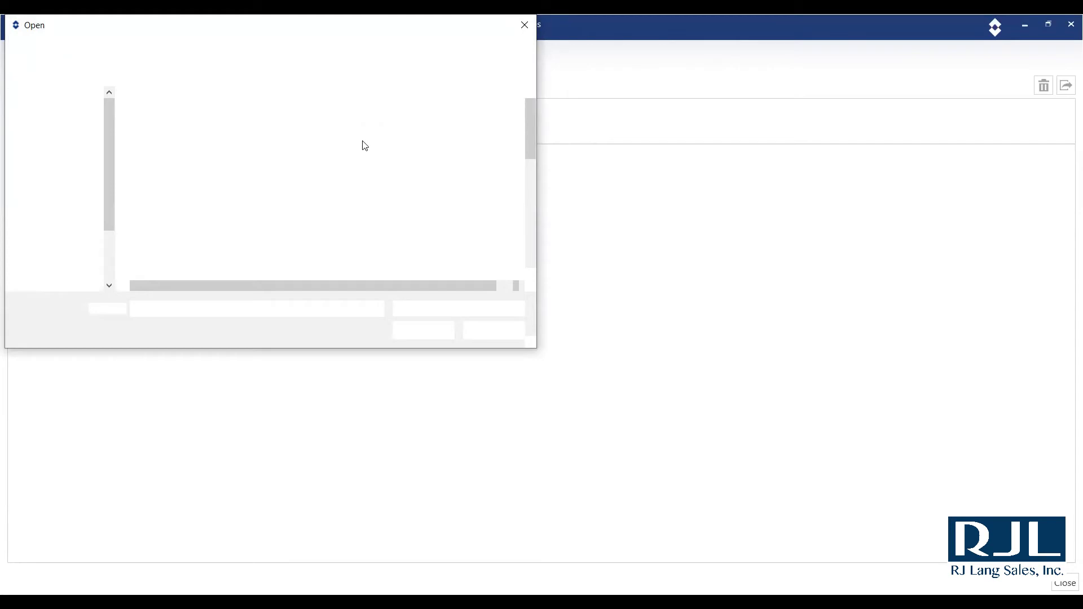
left_click(495, 335)
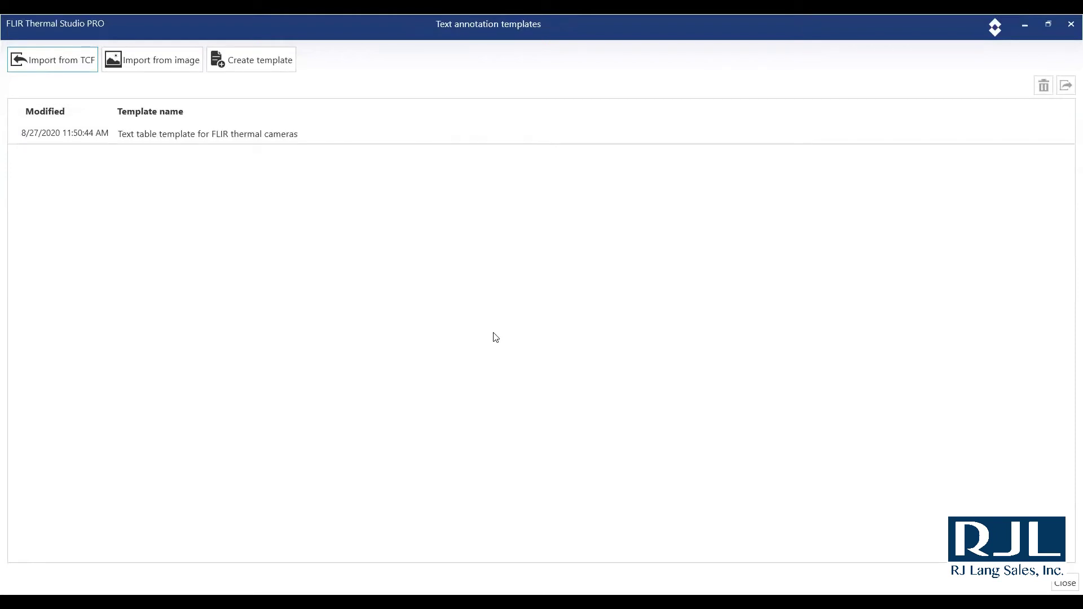
left_click(352, 132)
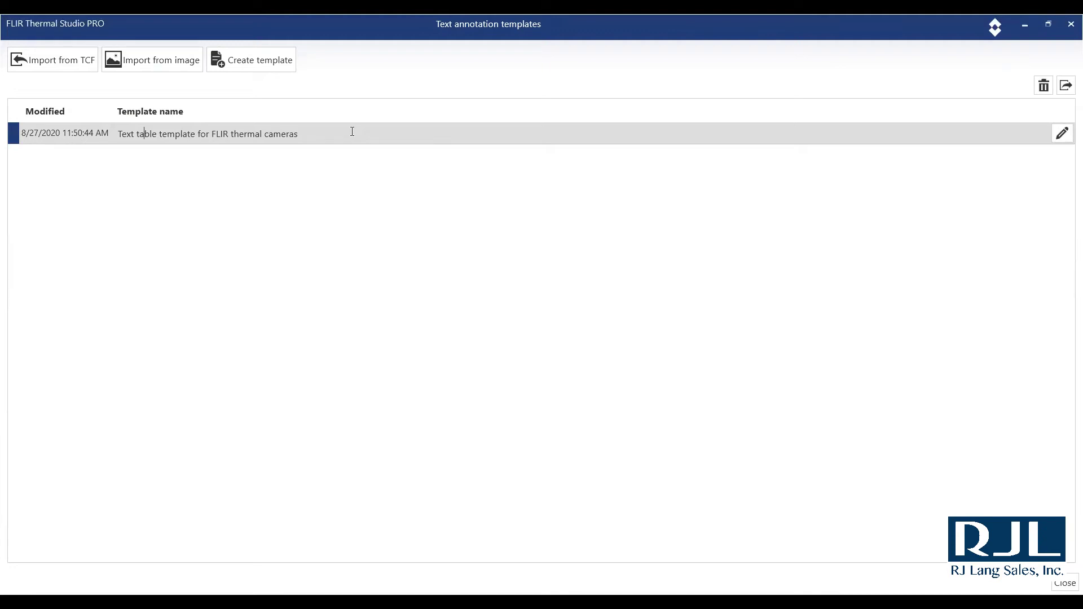
left_click(354, 92)
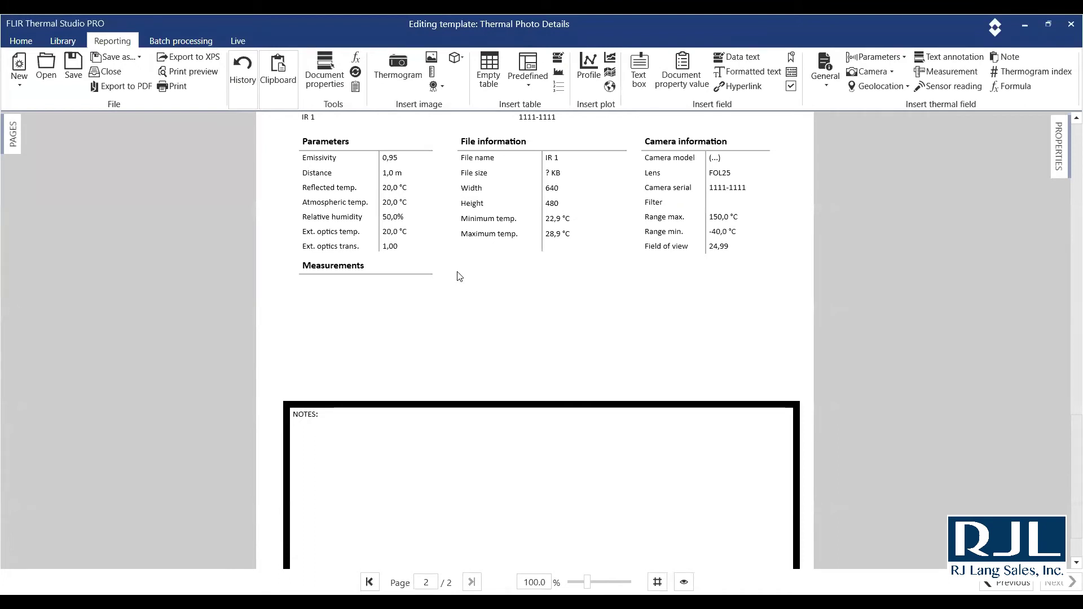
Step: Insert a predefined Text annotations table below the File information table on page 2
left_click(528, 79)
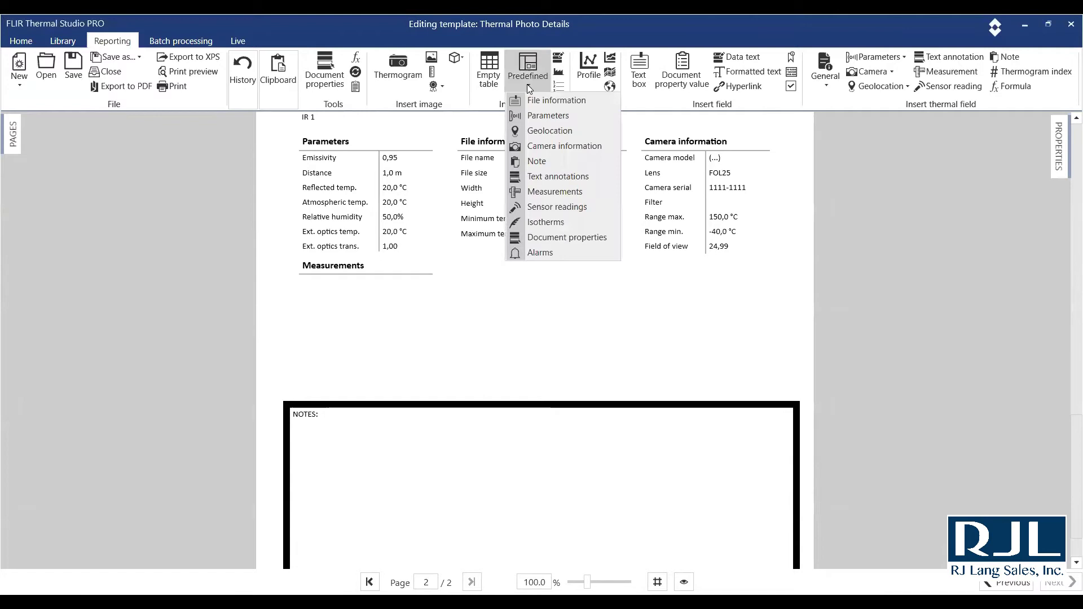
left_click(553, 178)
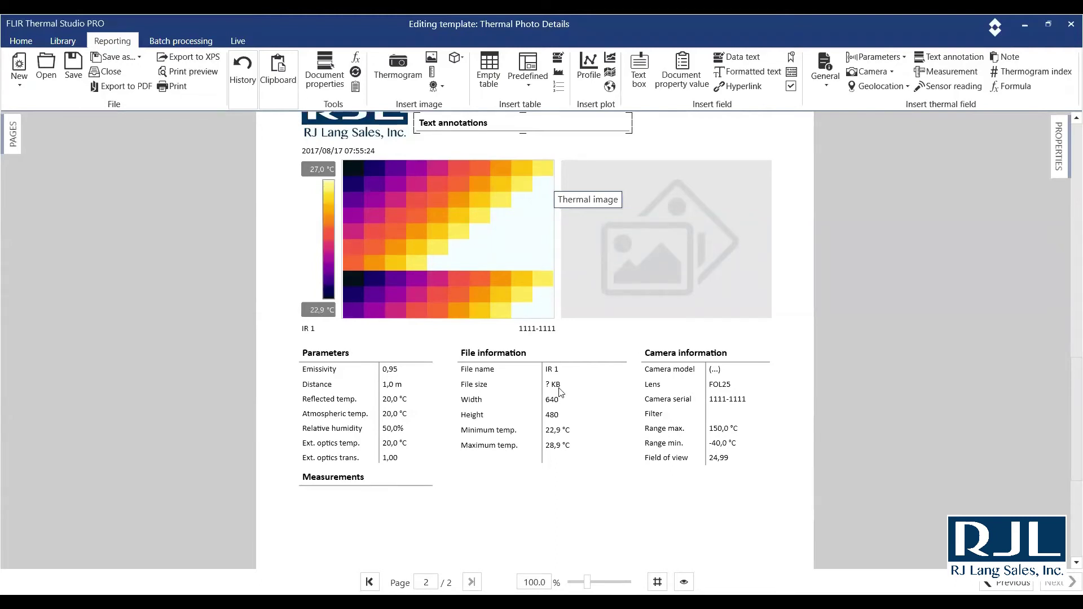
scroll(730, 410, "down", 2)
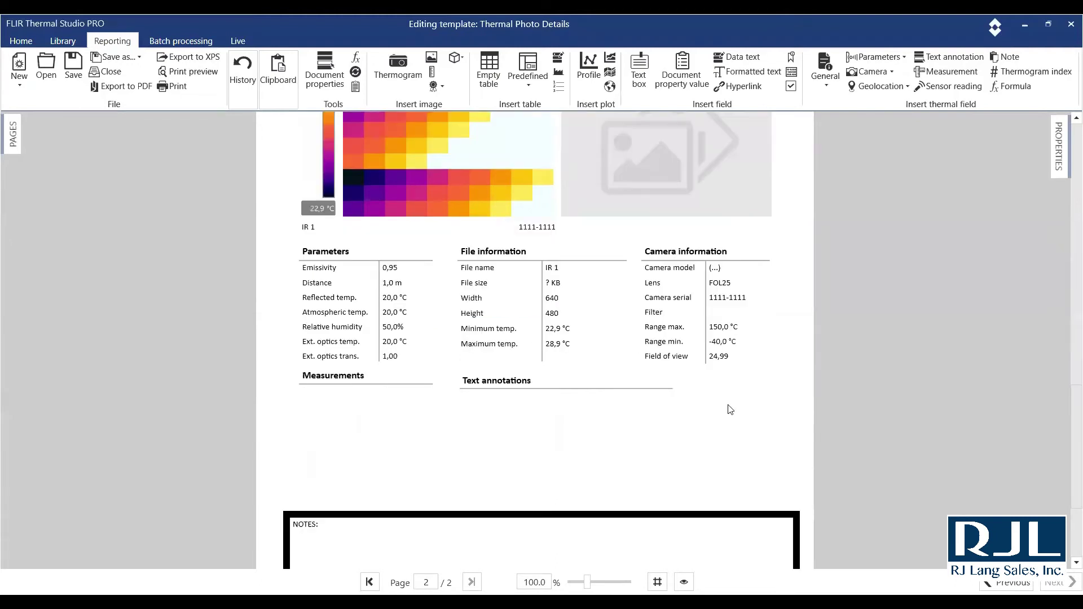
scroll(730, 409, "up", 1)
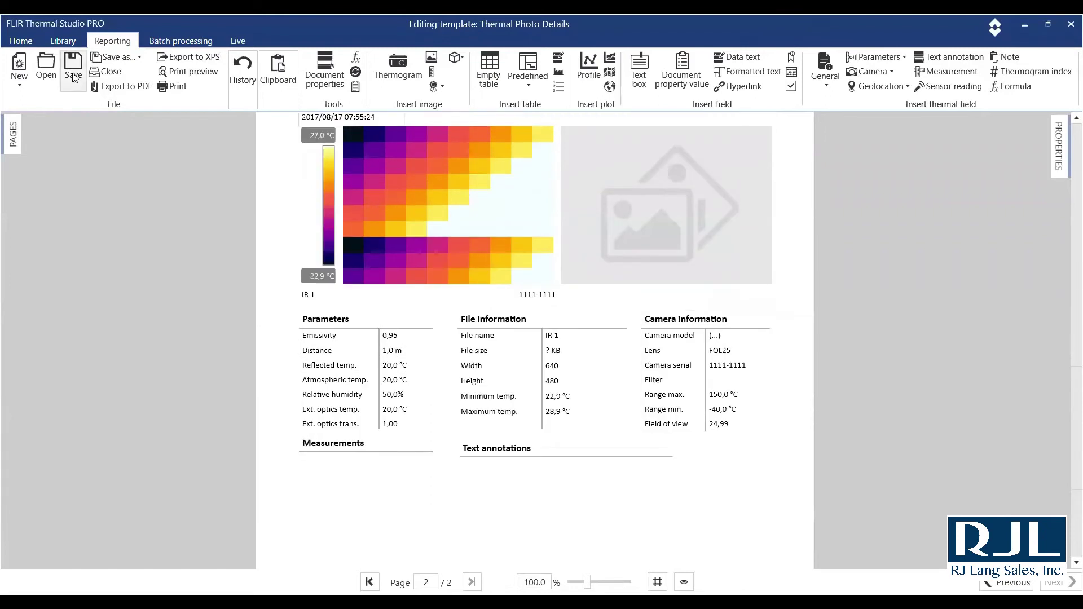
Step: Add FLIR0026.jpg from the Library to a new report laid out with Thermal Photo Details
left_click(61, 42)
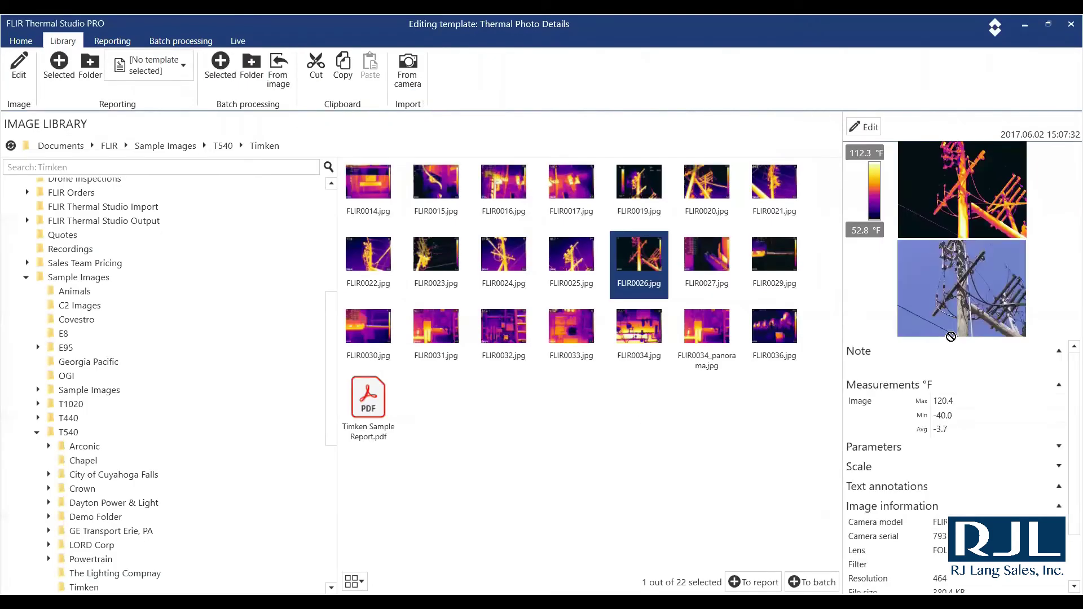
right_click(636, 264)
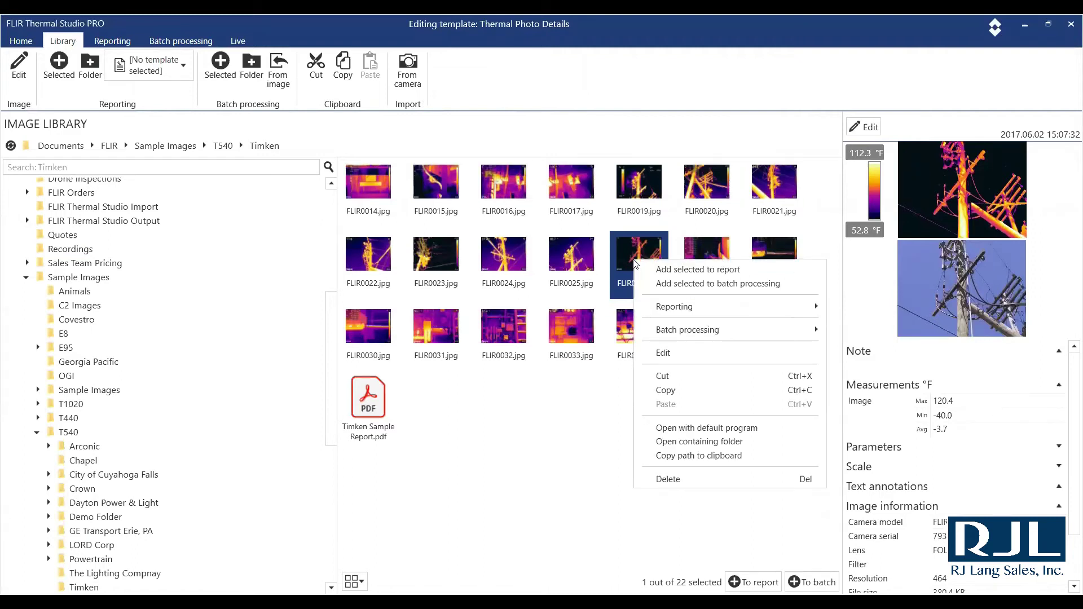
left_click(700, 270)
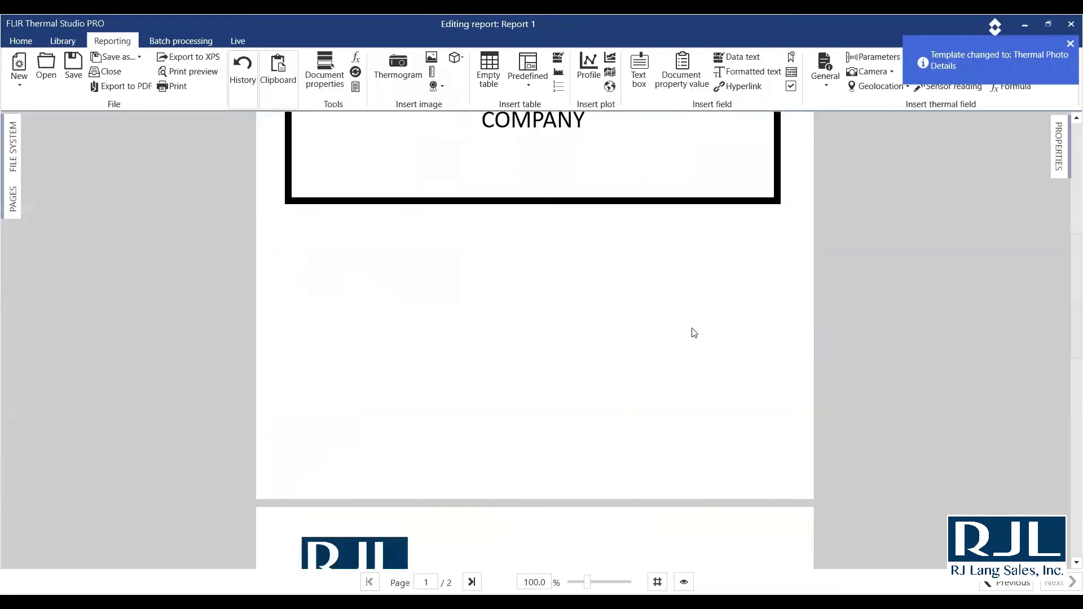
scroll(692, 327, "down", 10)
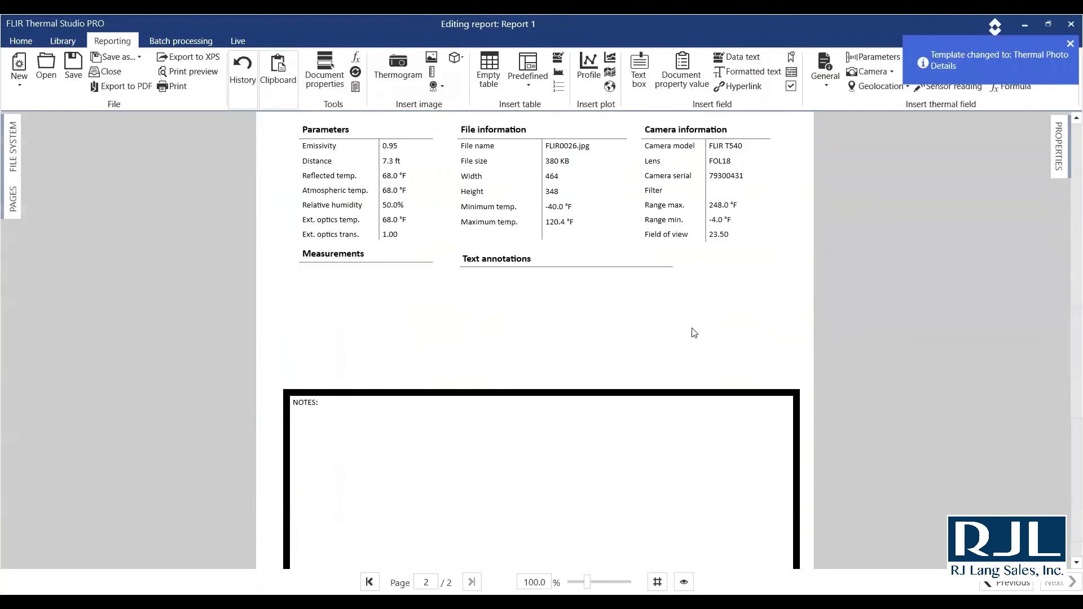
scroll(694, 333, "up", 2)
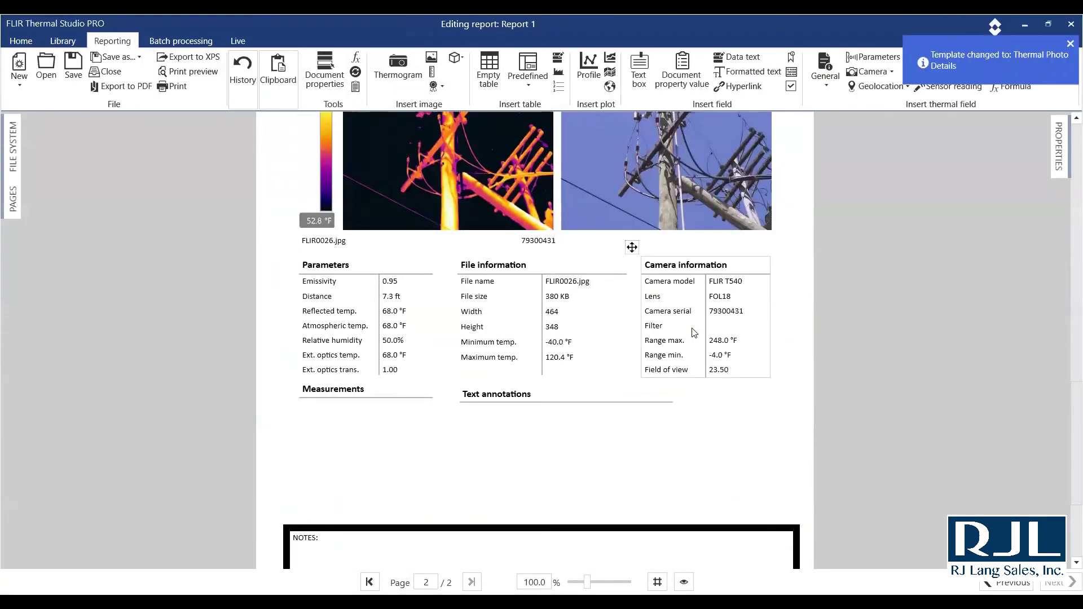
Step: Add two text annotation entries to FLIR0026.jpg's thermal image and import the FLIR camera text template
double_click(498, 282)
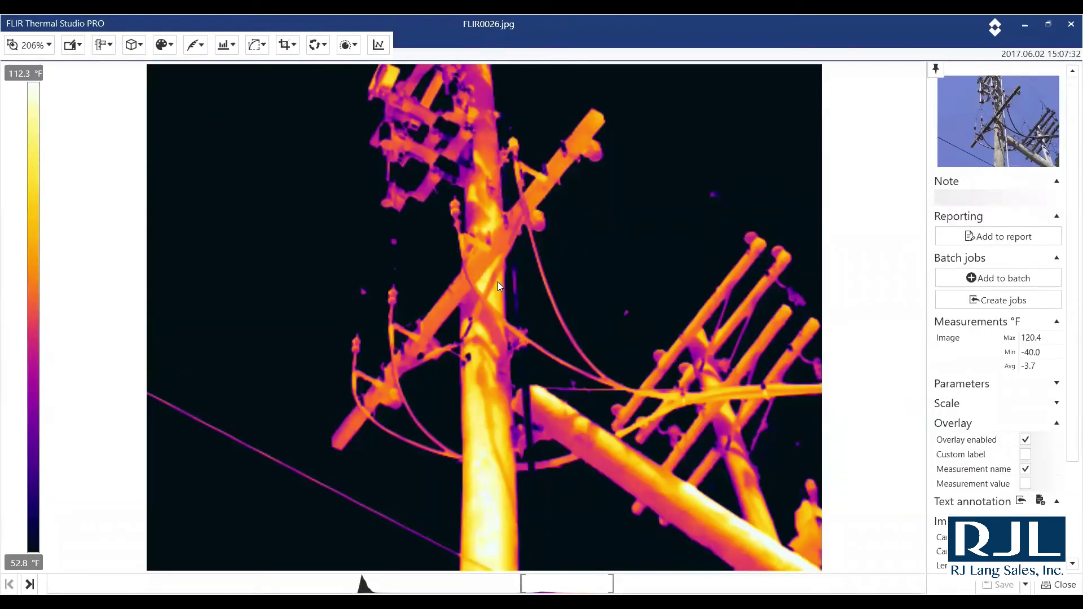
left_click(1040, 502)
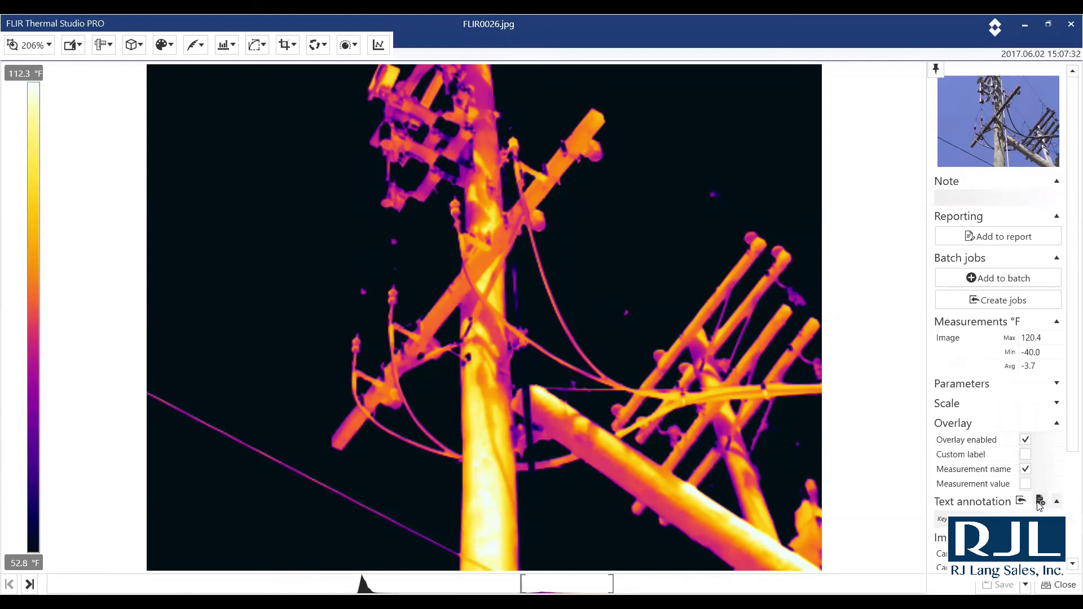
left_click(1040, 501)
left_click(1040, 502)
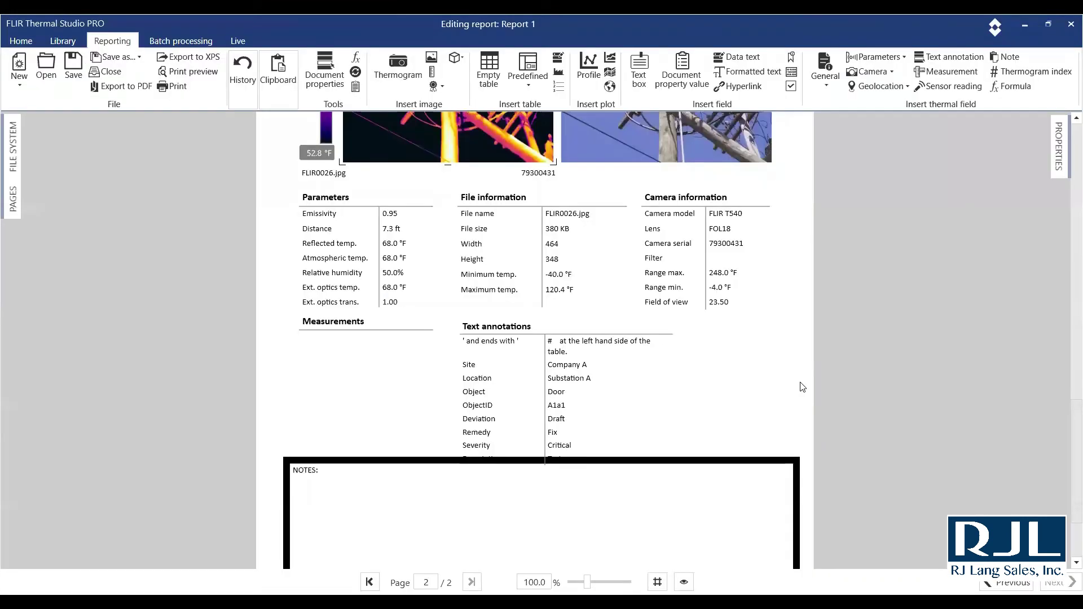
scroll(803, 387, "up", 5)
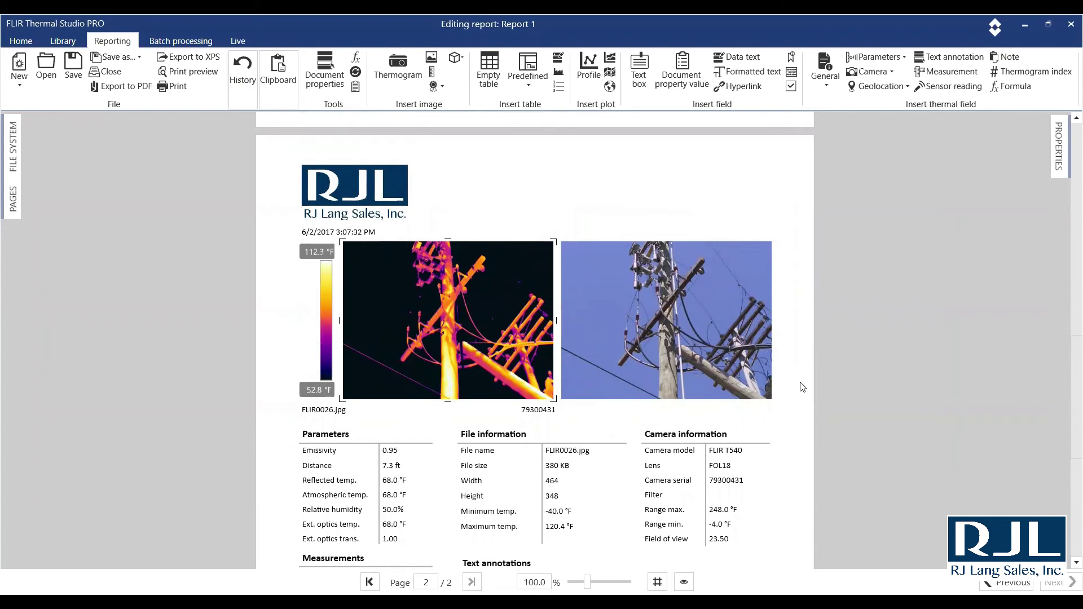
double_click(439, 305)
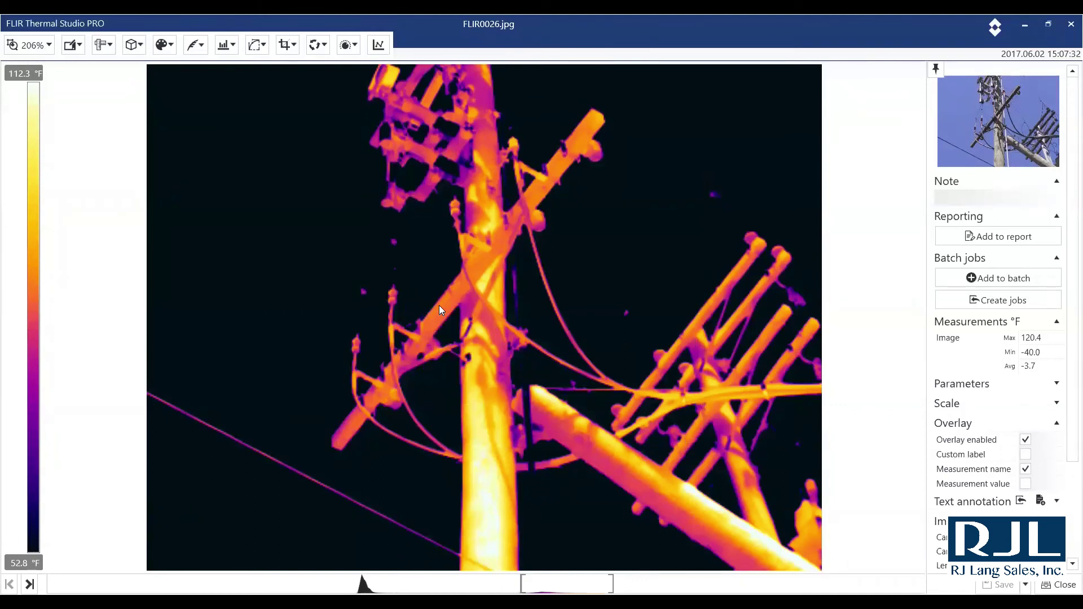
scroll(1023, 378, "down", 2)
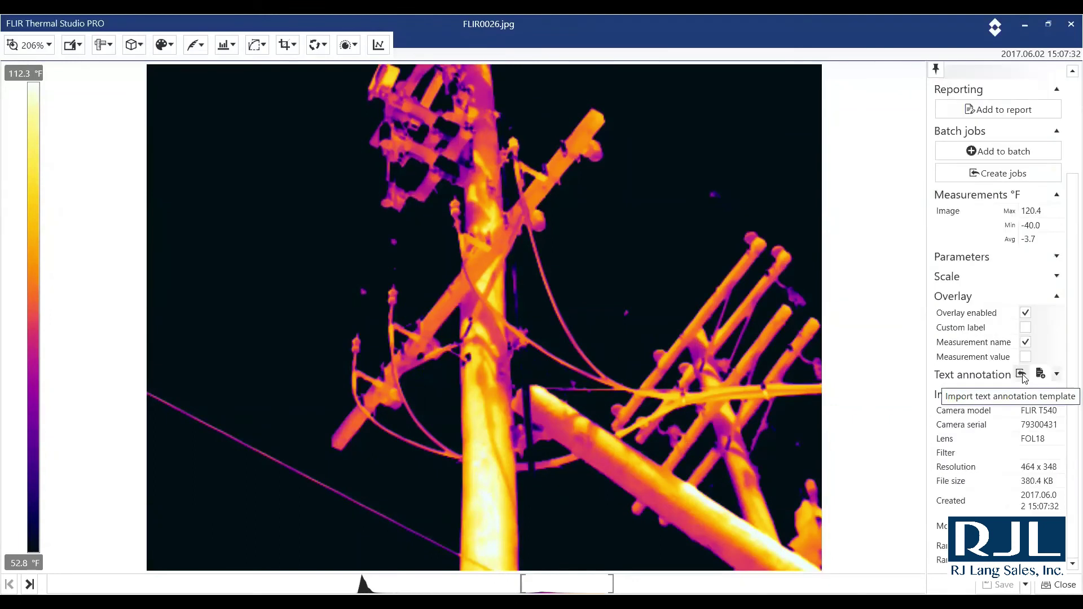
left_click(1022, 375)
left_click(667, 217)
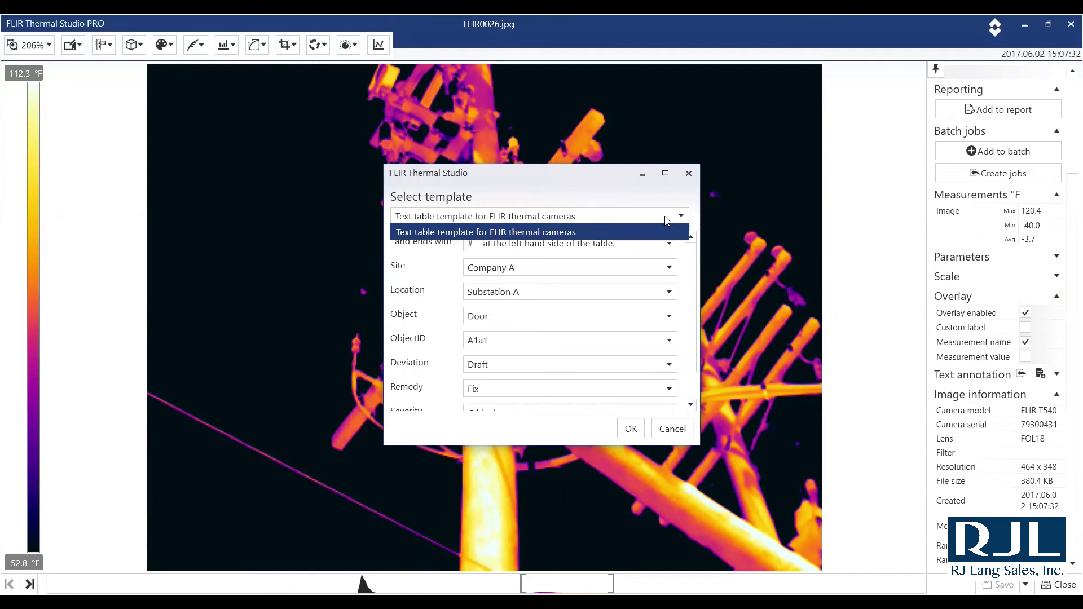
left_click(666, 232)
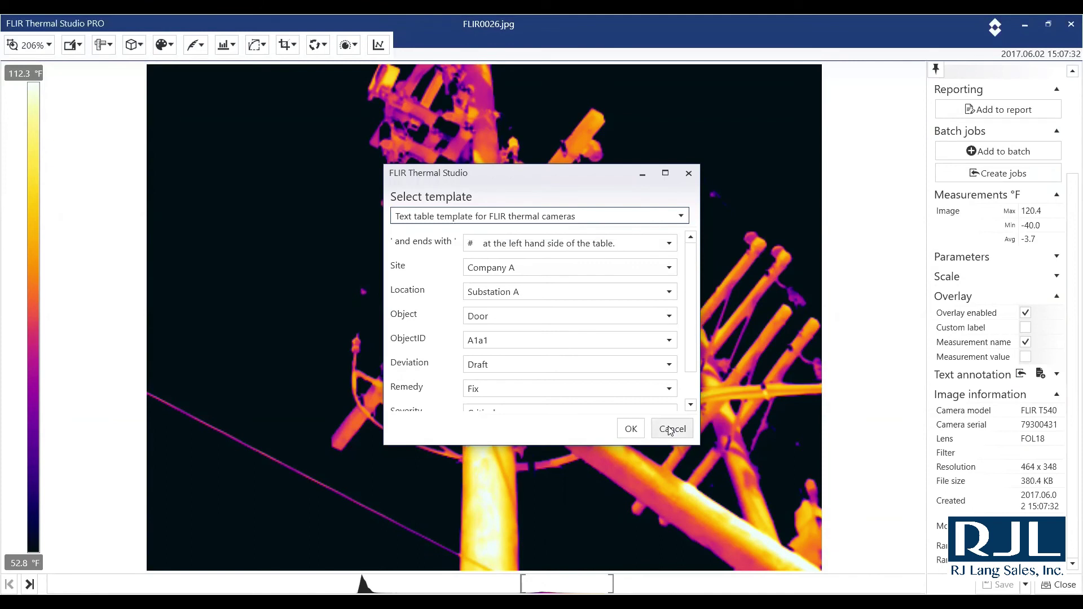
left_click(671, 430)
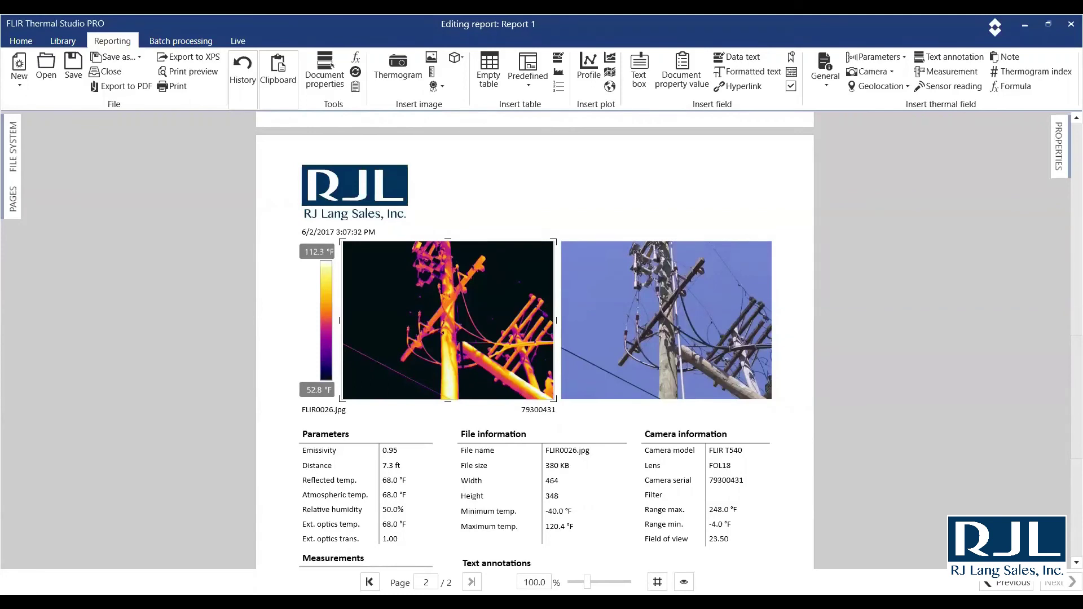
Step: Scroll to the Text annotations table listing Site Company A, Location Substation A, Severity Critical
scroll(793, 292, "down", 5)
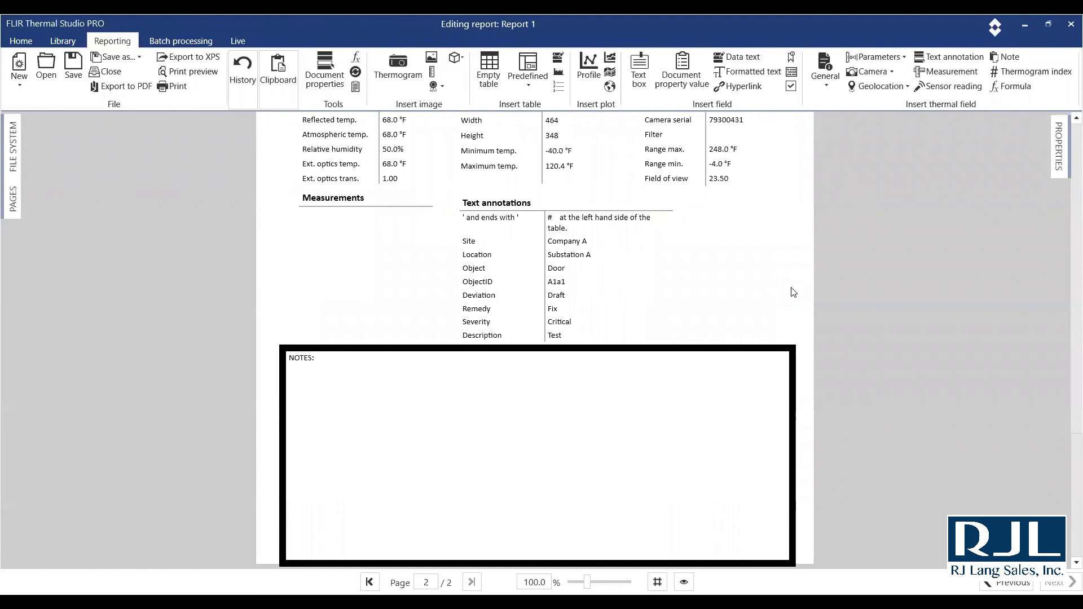